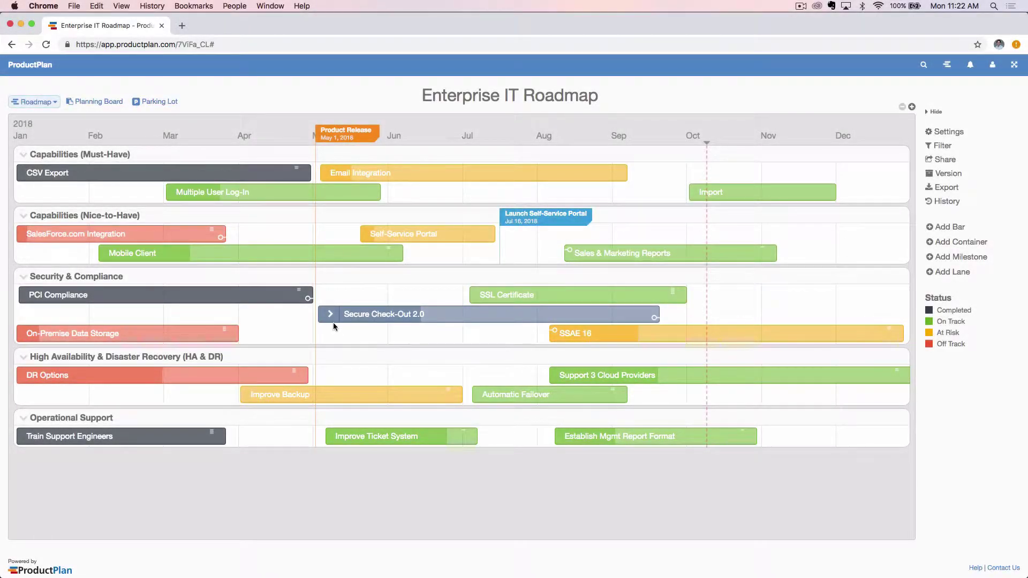
# Expand Secure Check-Out 2.0, then filter out the (None) and At Risk legend items.
pyautogui.click(330, 315)
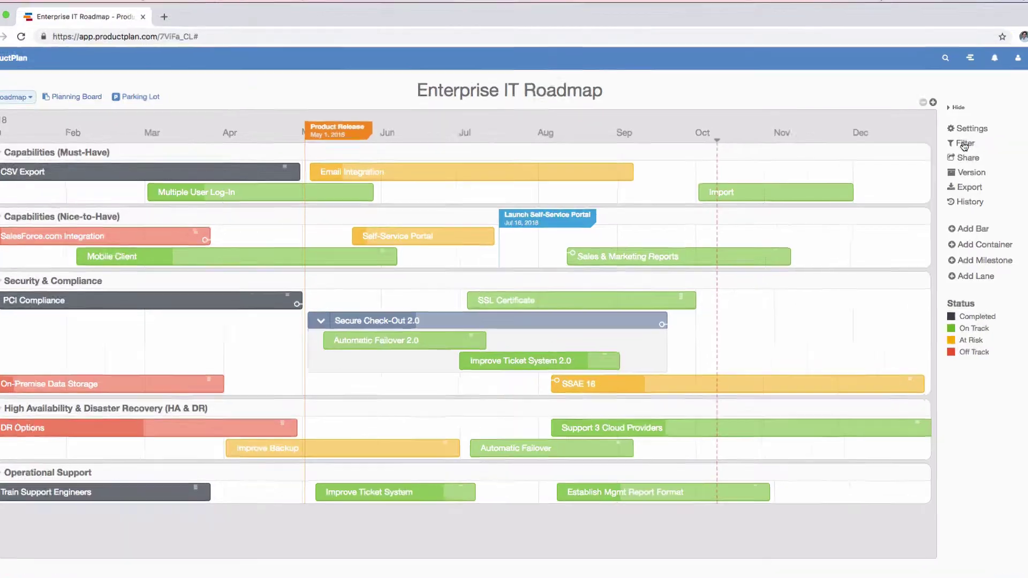
pyautogui.click(941, 145)
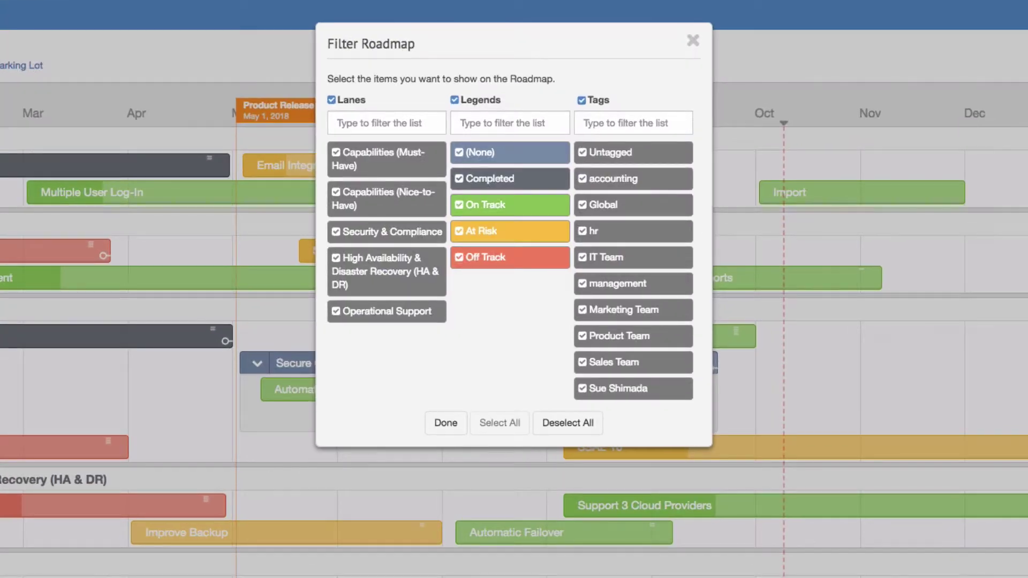
pyautogui.click(501, 154)
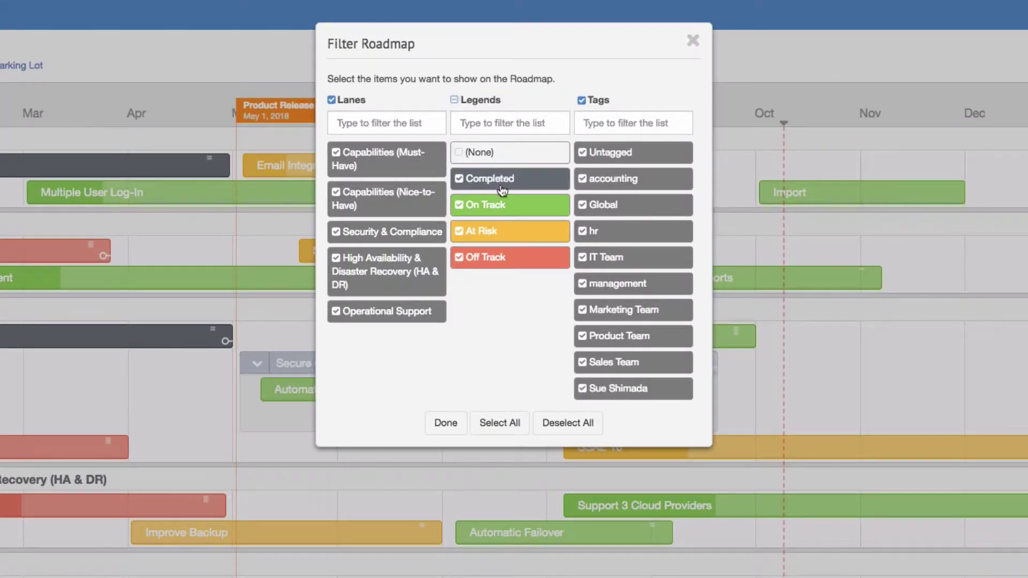
pyautogui.click(495, 231)
pyautogui.click(449, 422)
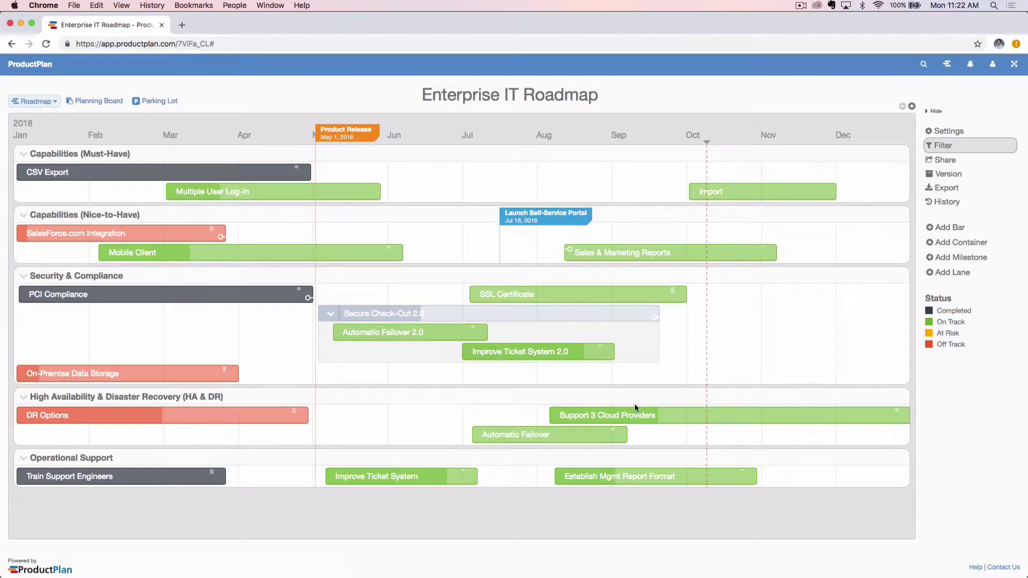
# Export the roadmap with Title, Legend, Black Text and Milestones off and Include Details on.
pyautogui.click(944, 187)
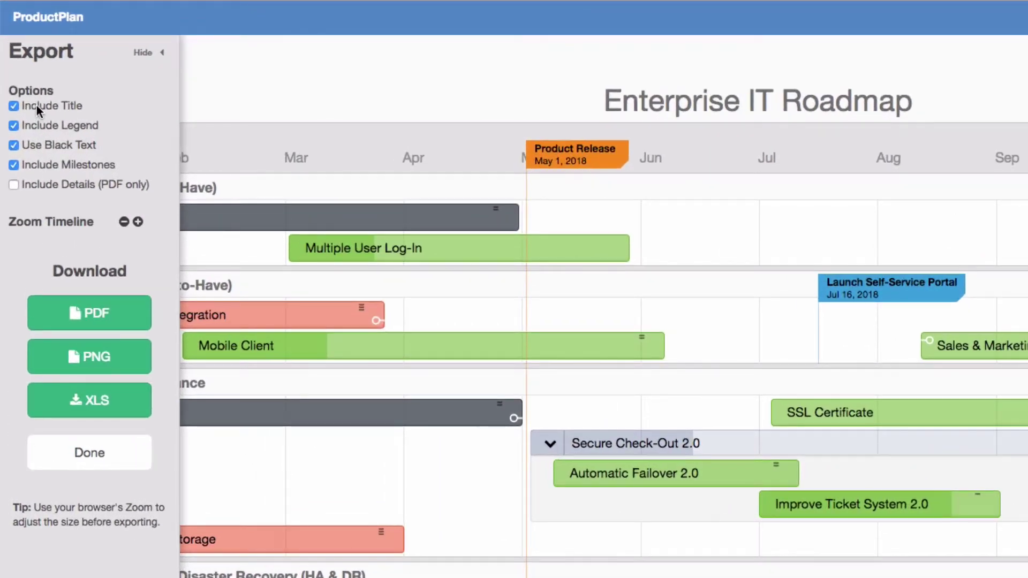
pyautogui.click(36, 105)
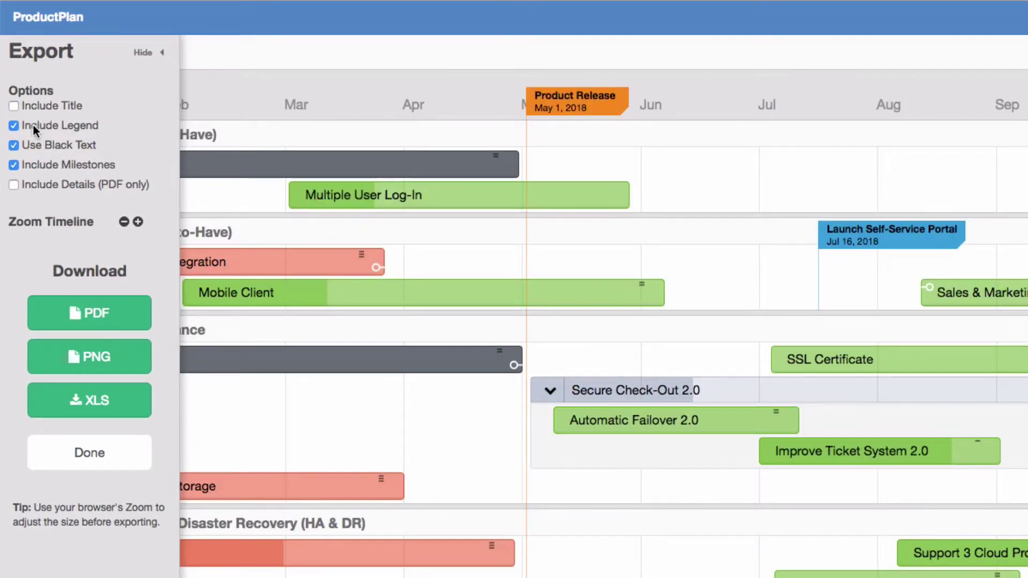
pyautogui.click(34, 126)
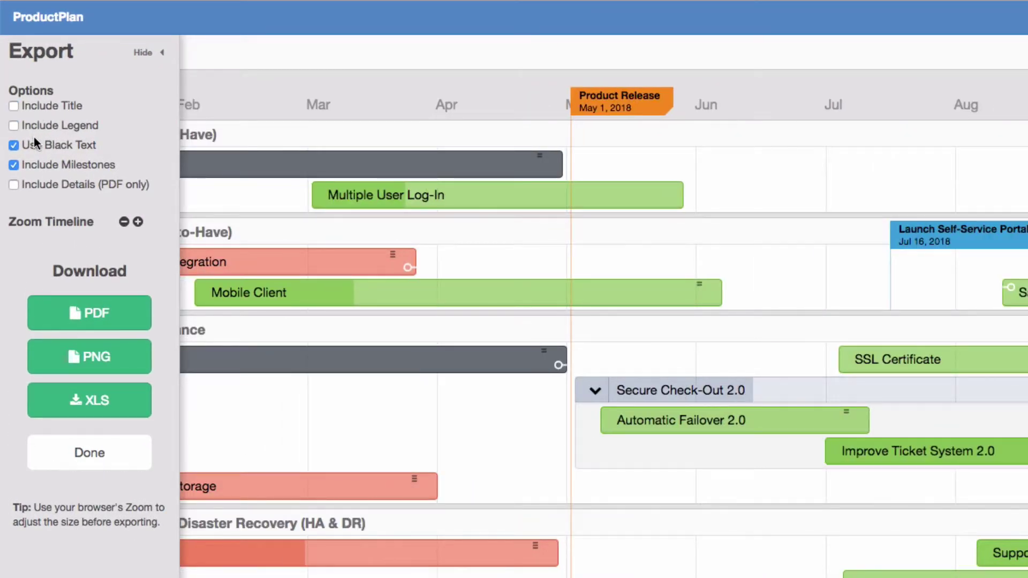
pyautogui.click(34, 143)
pyautogui.click(32, 160)
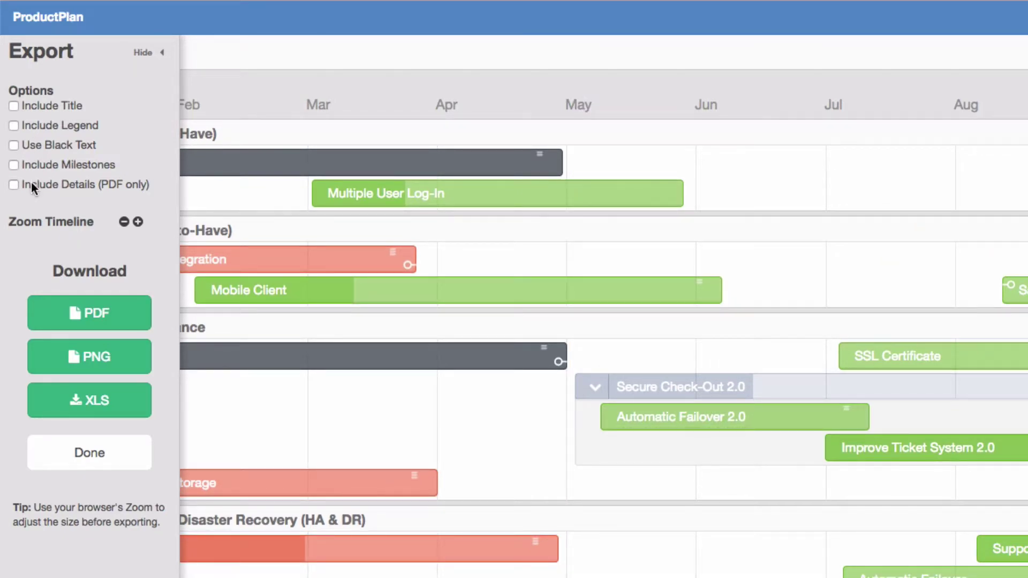
pyautogui.click(31, 182)
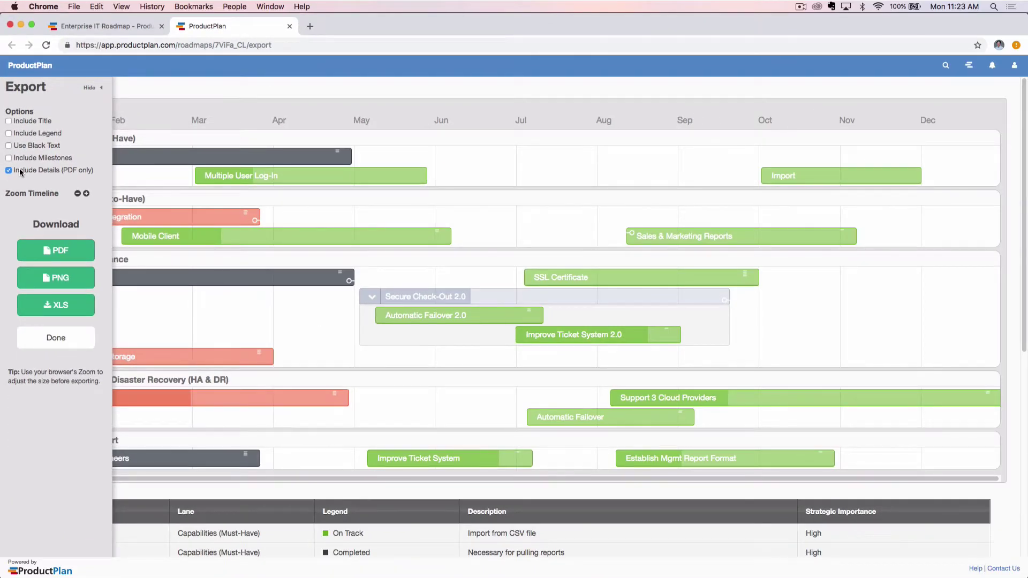